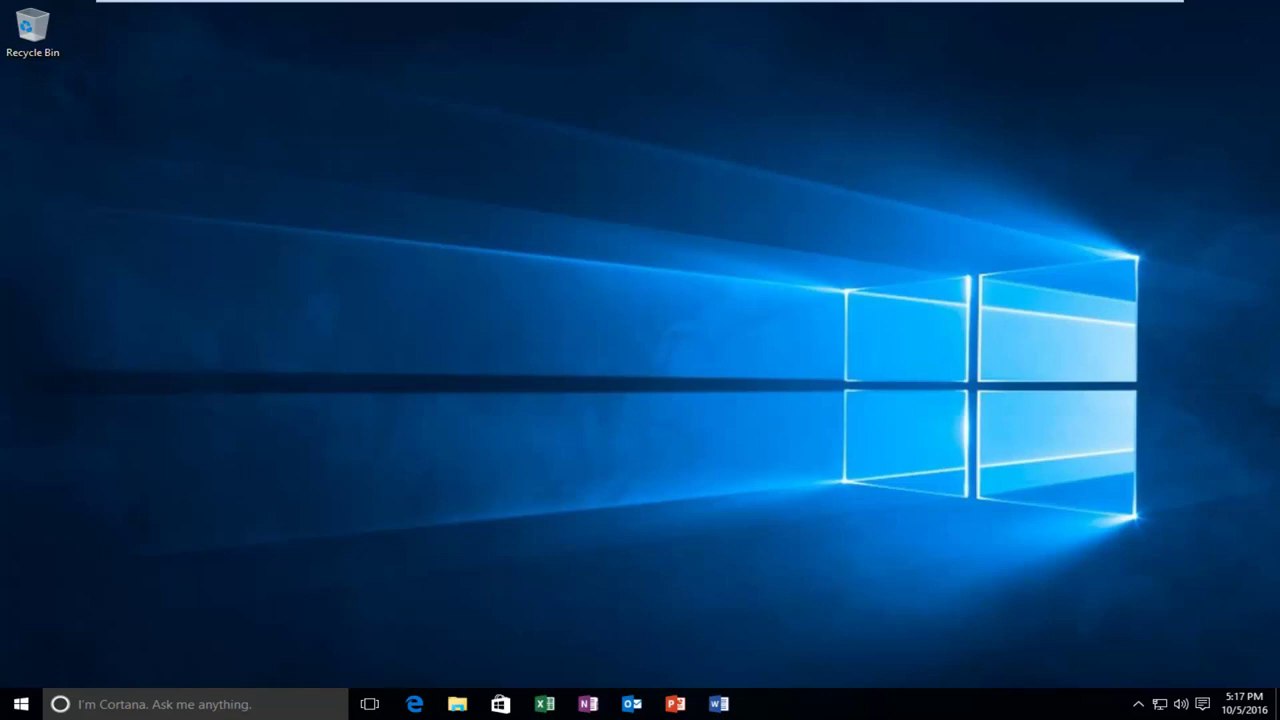
- Open the Network and Sharing Center from the Network and Internet category of Control Panel
click(20, 704)
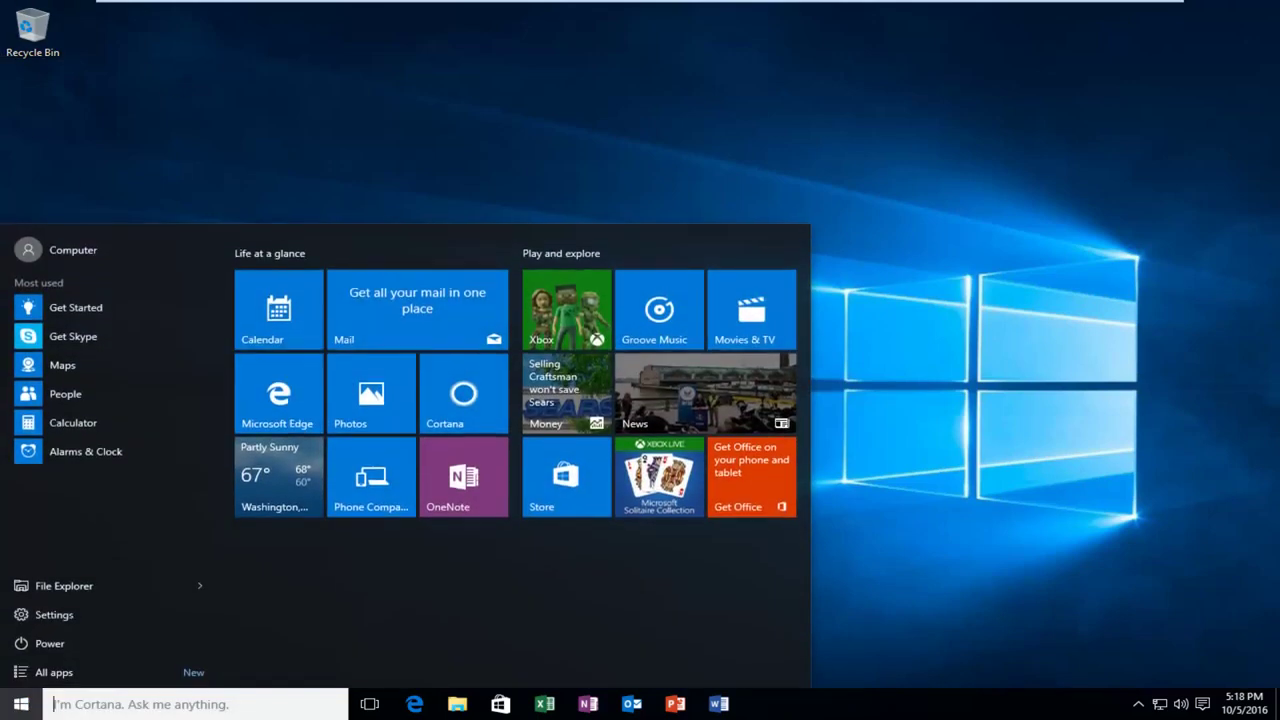
text(co)
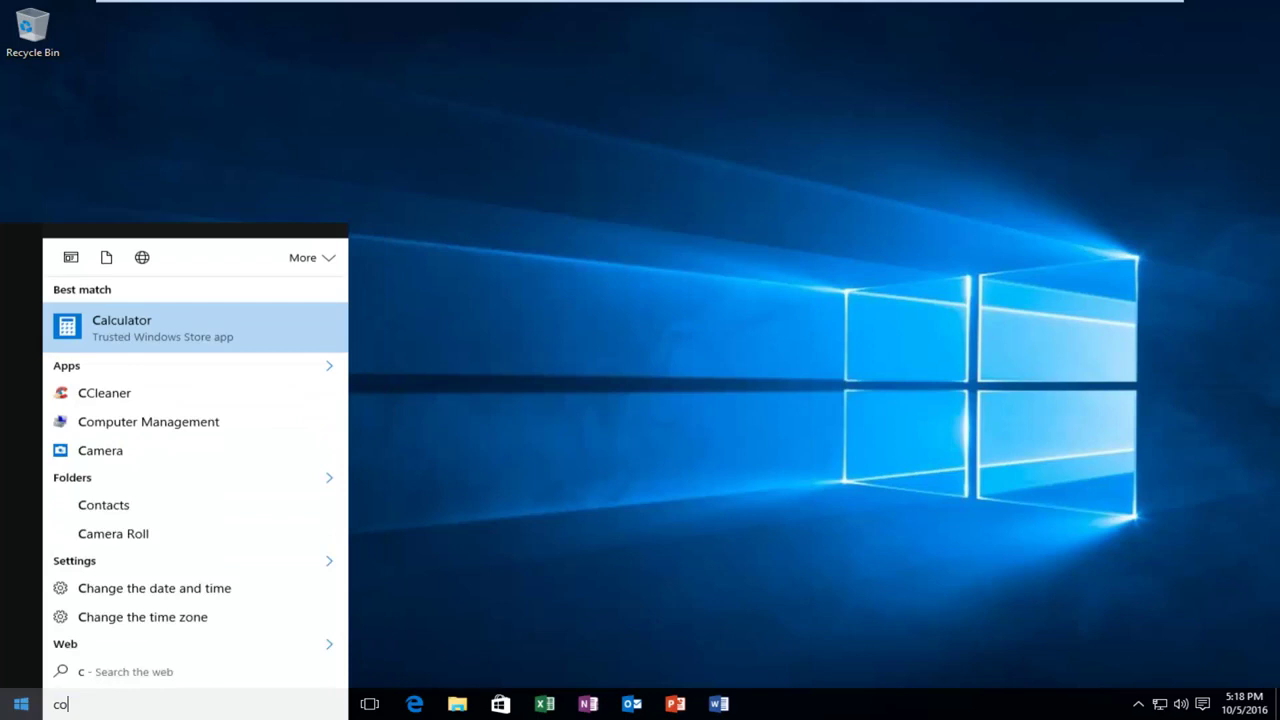
text(ntrol panel)
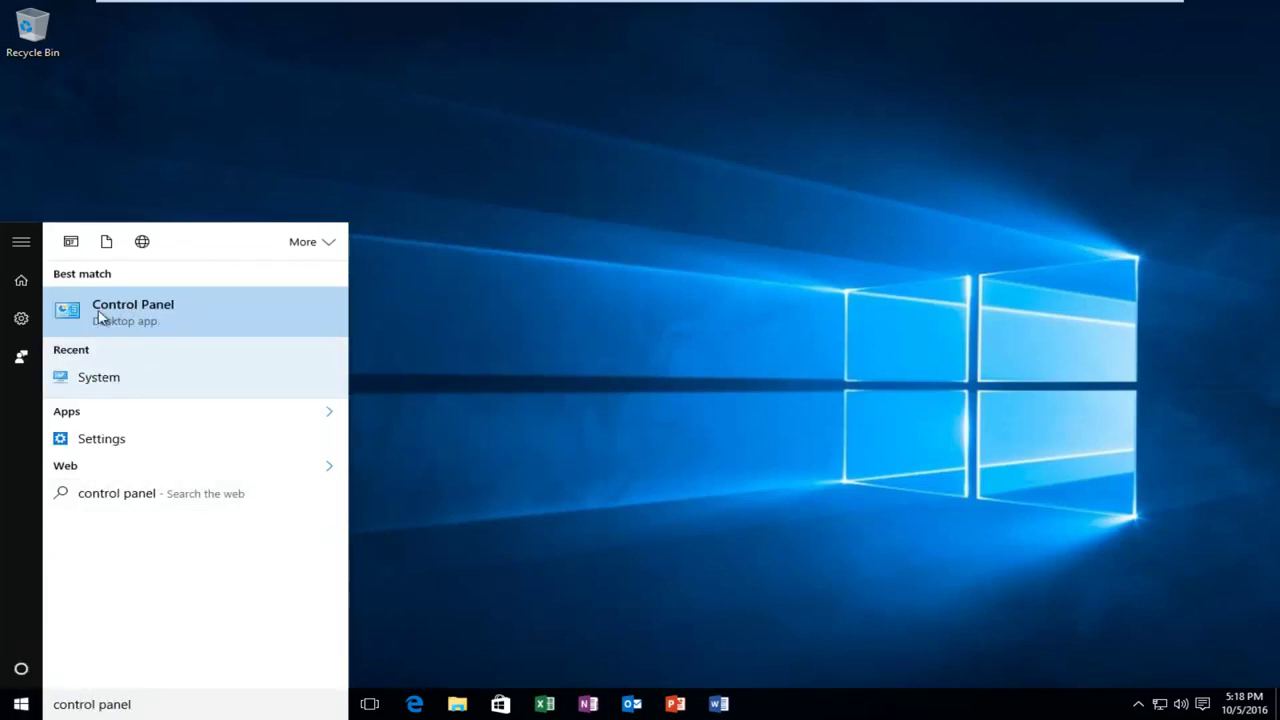
click(156, 308)
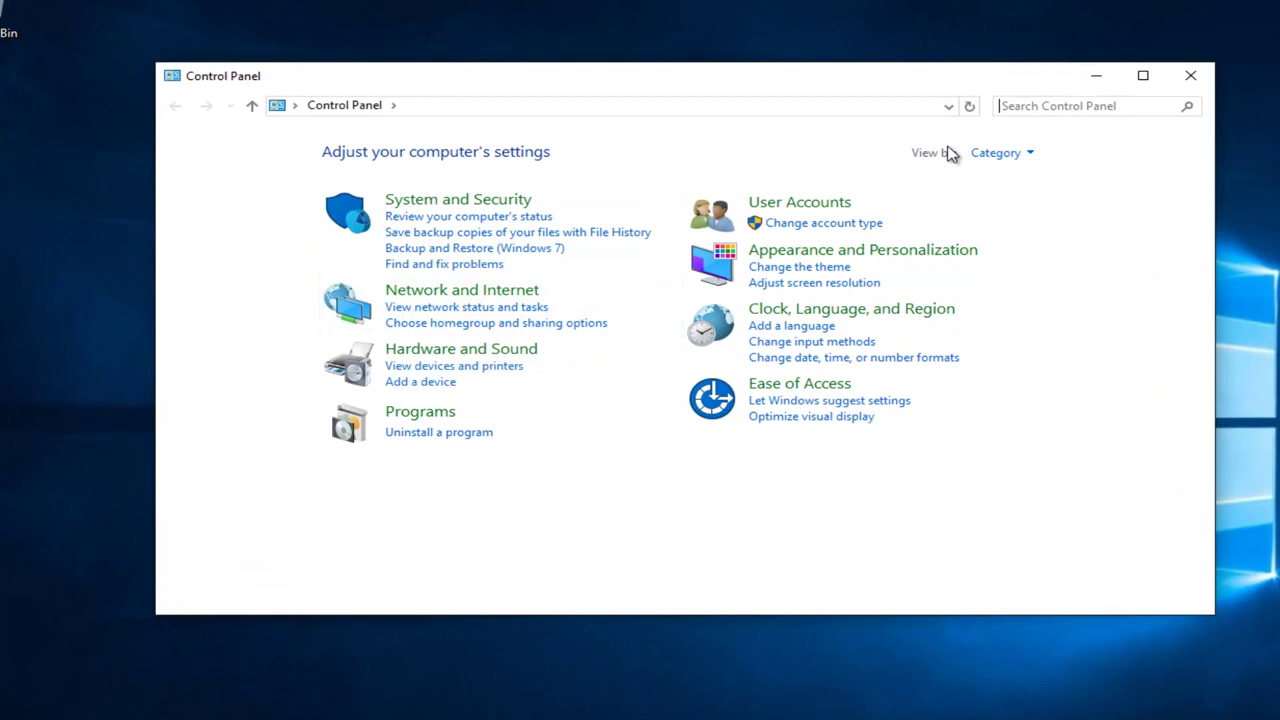
click(1018, 156)
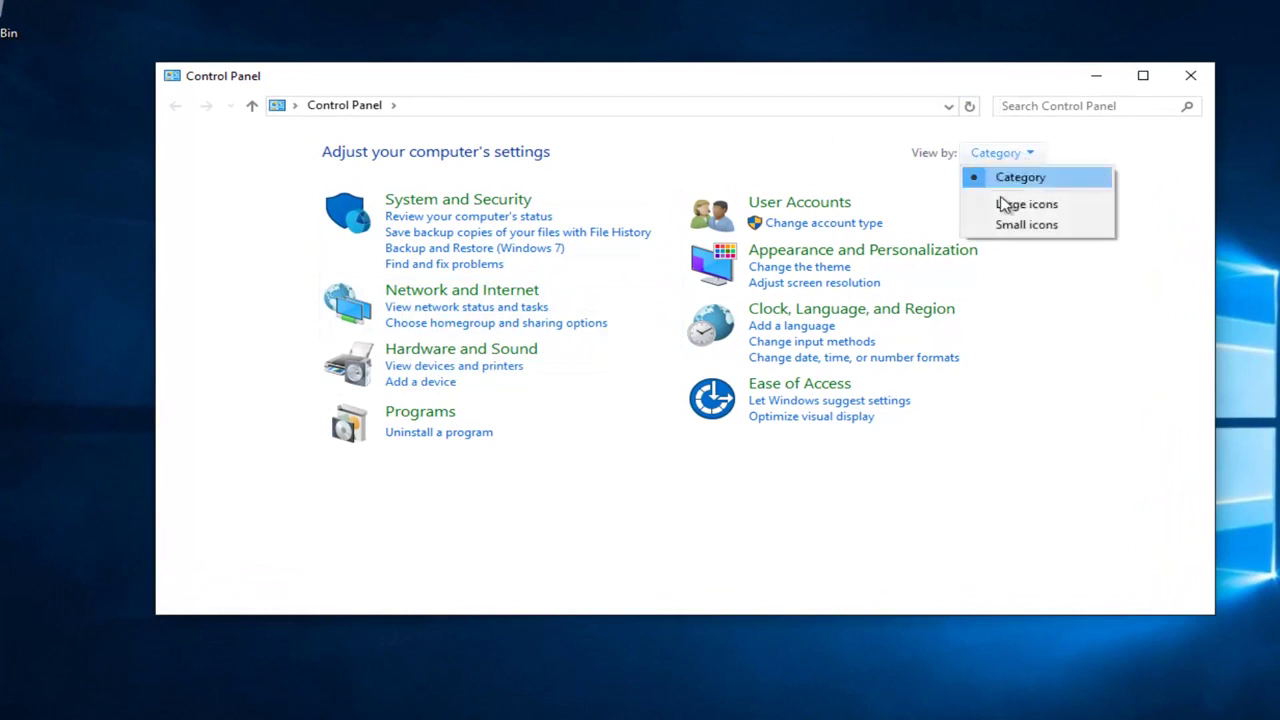
click(812, 138)
click(465, 297)
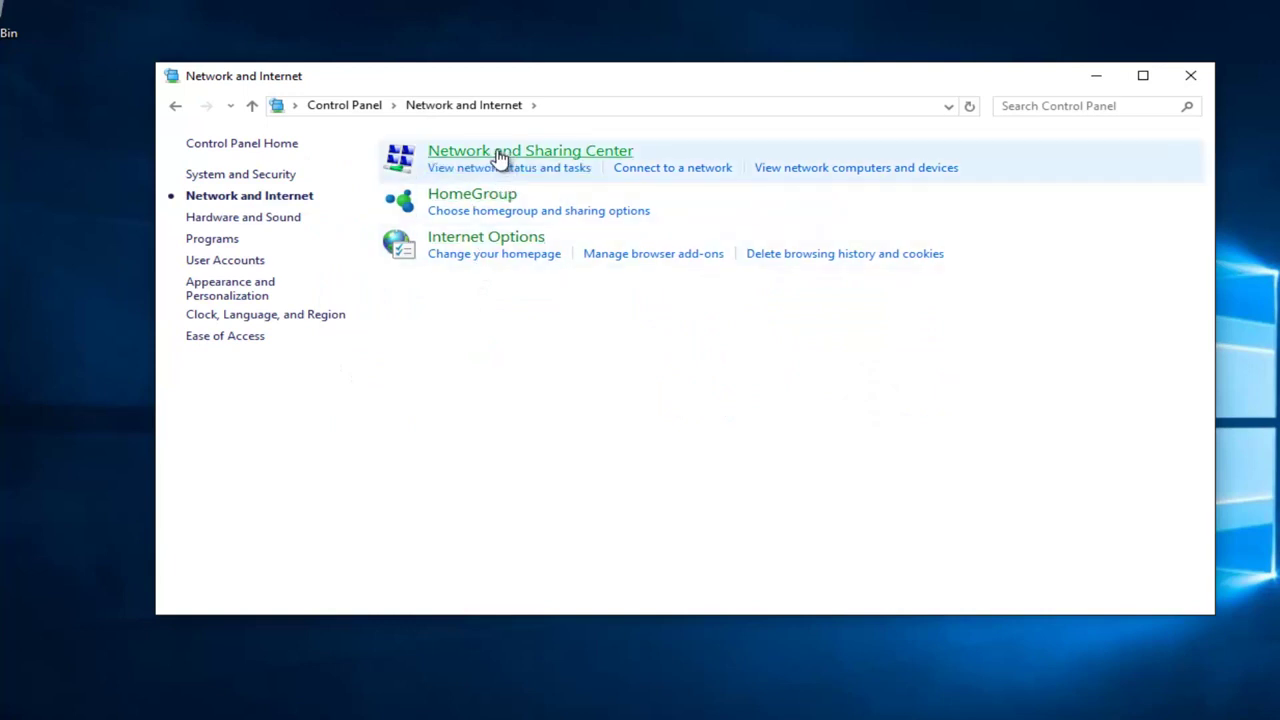
click(548, 152)
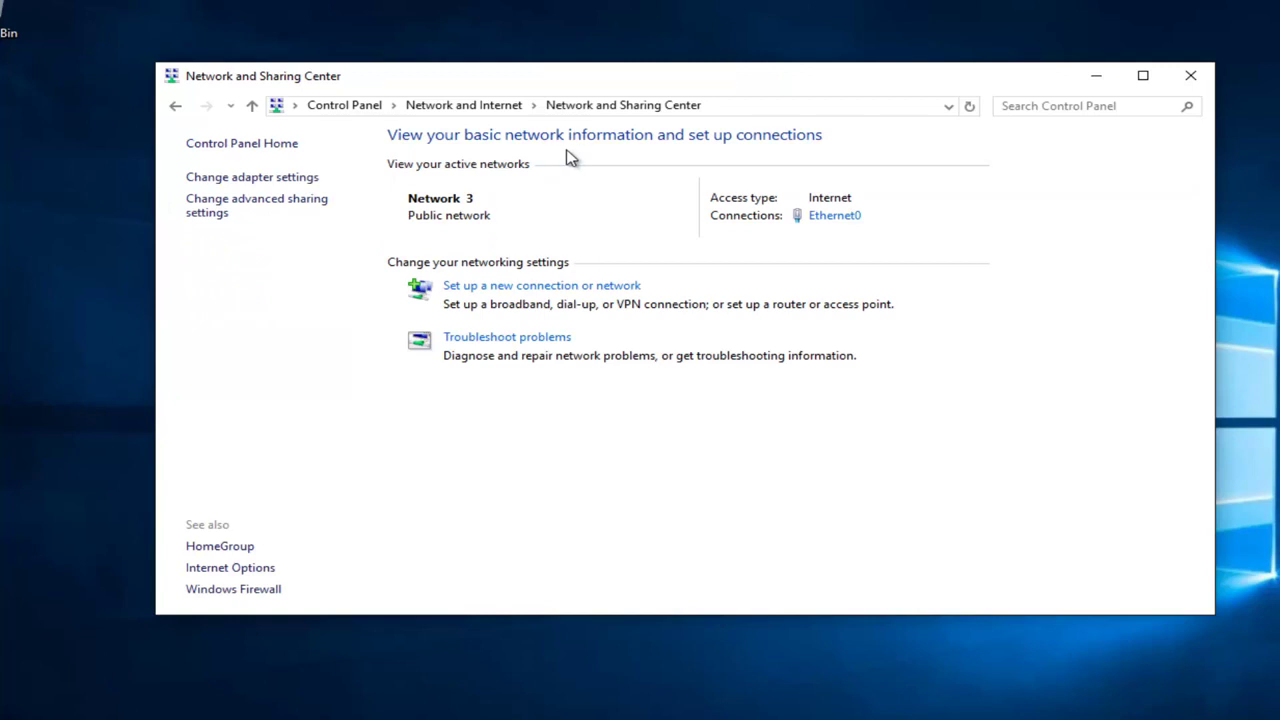
- Open the Internet Protocol Version 4 (TCP/IPv4) properties of the Ethernet0 connection
click(826, 218)
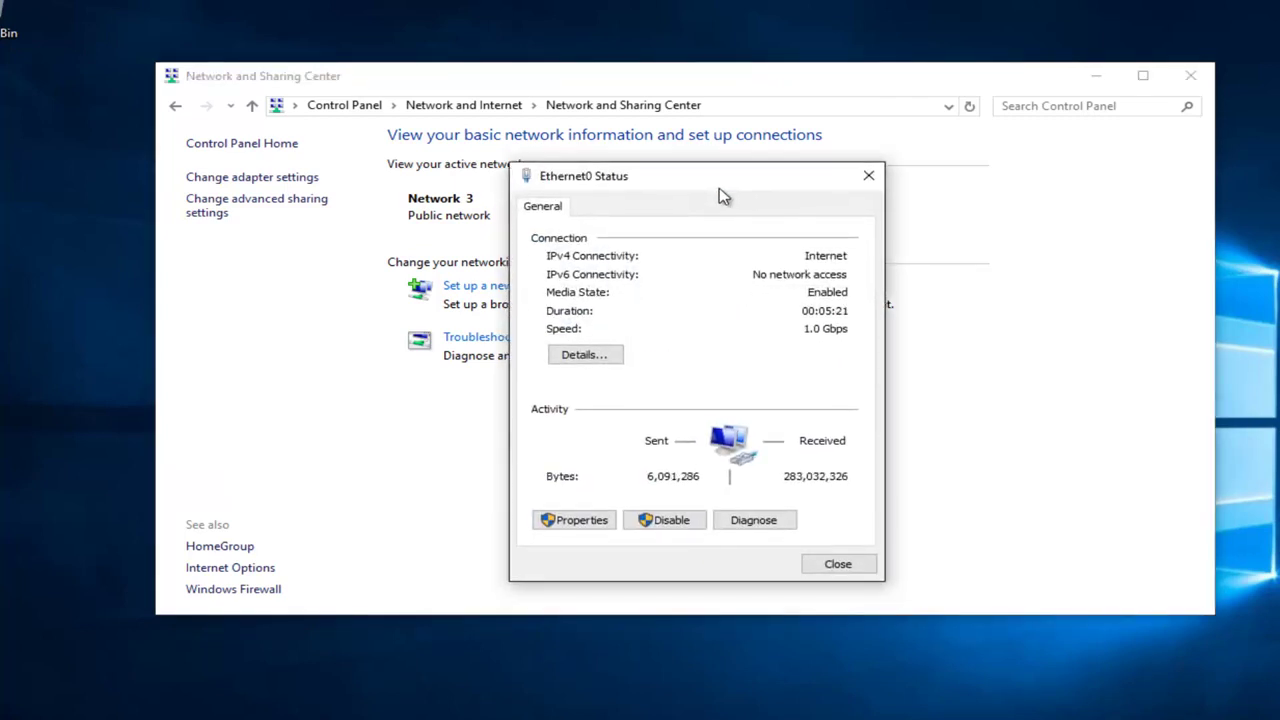
click(580, 530)
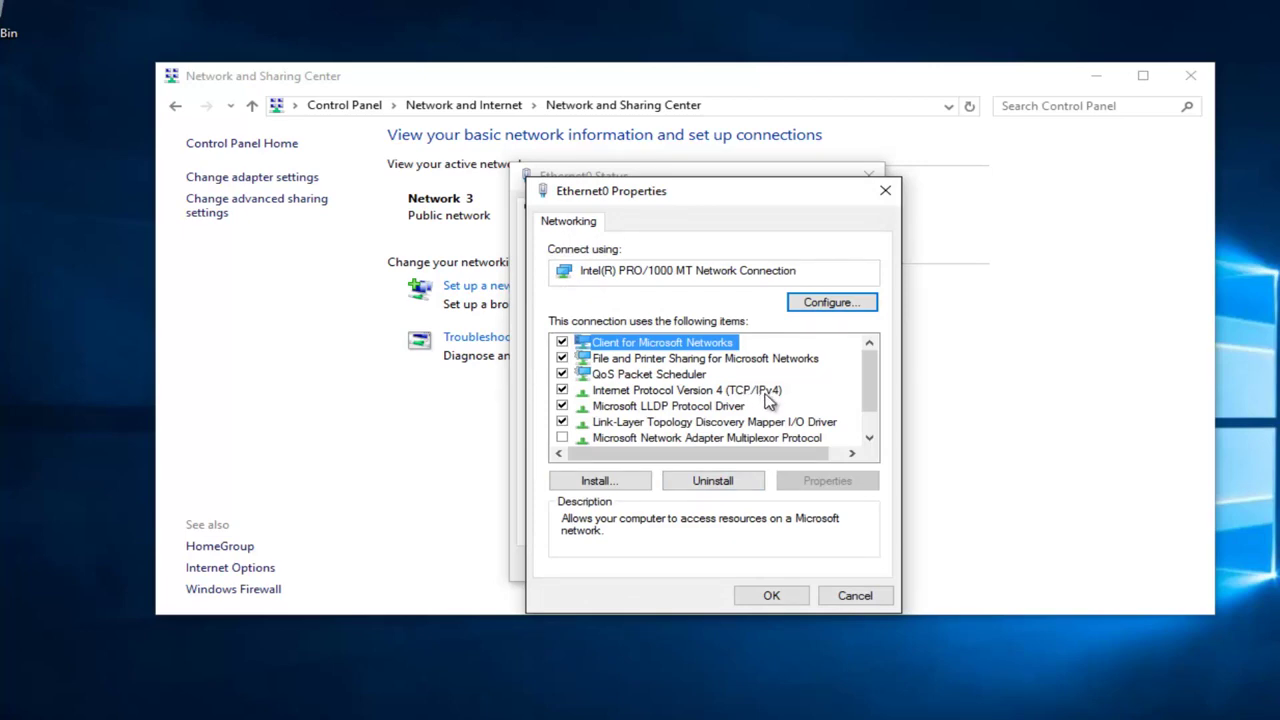
click(688, 396)
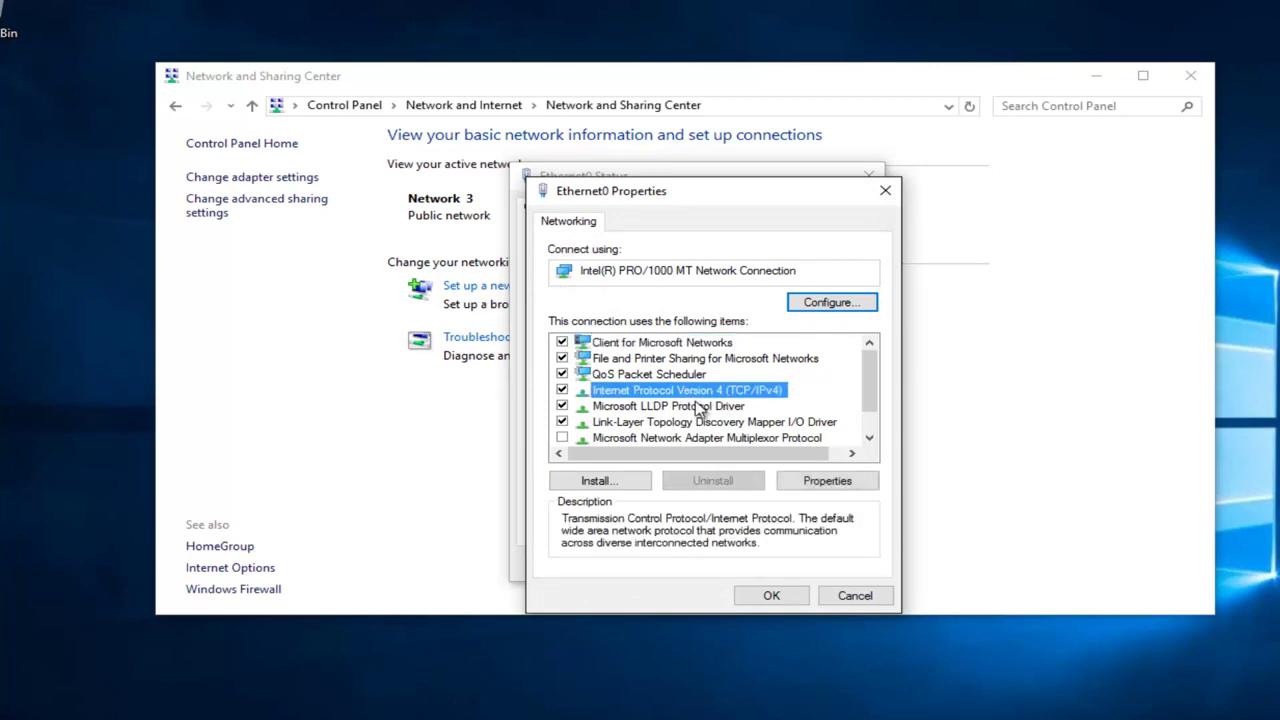
click(815, 488)
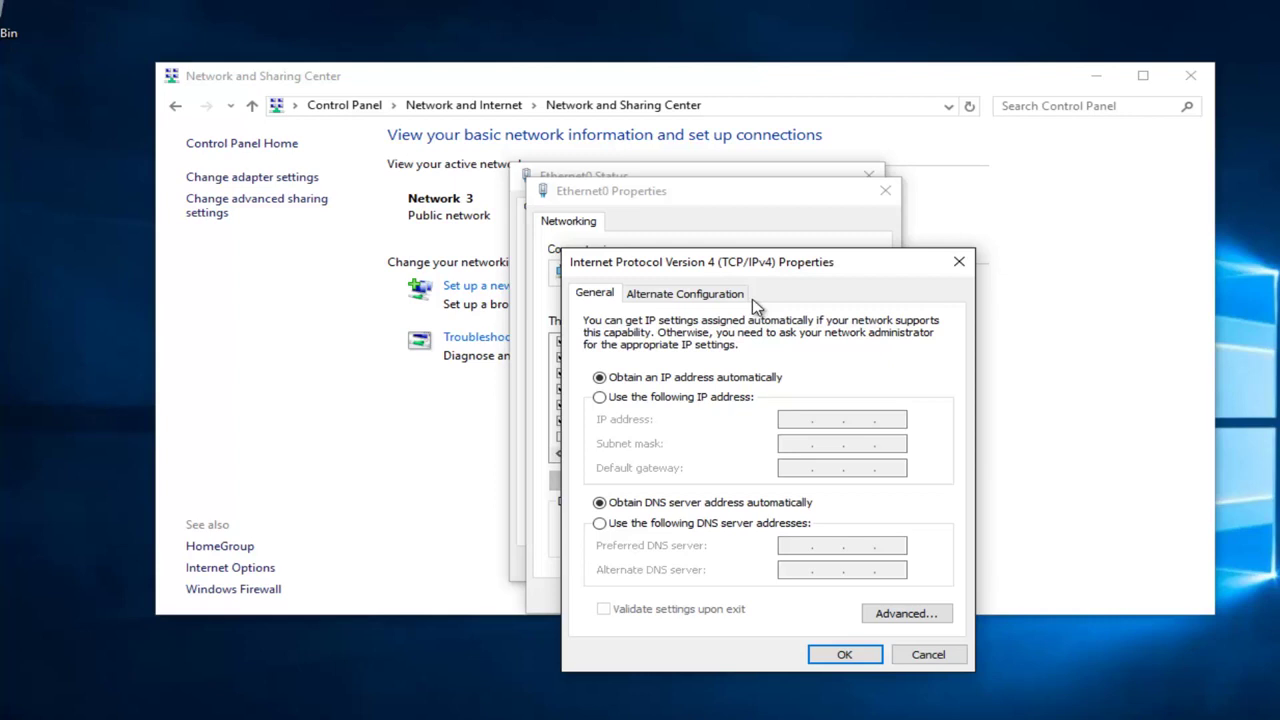
- Use manual DNS server addresses with 8.8.8.8 as preferred and 8.8.4.4 as alternate, and accept the IPv4 settings
drag(763, 268, 727, 199)
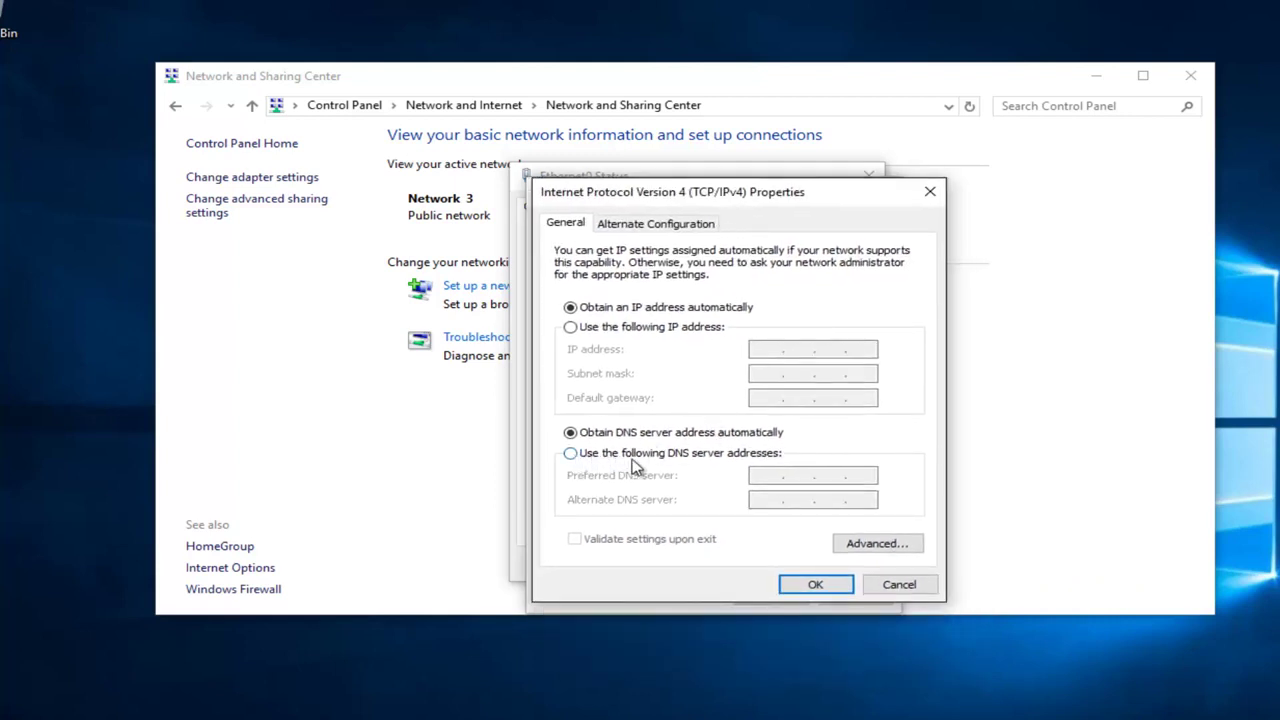
click(572, 454)
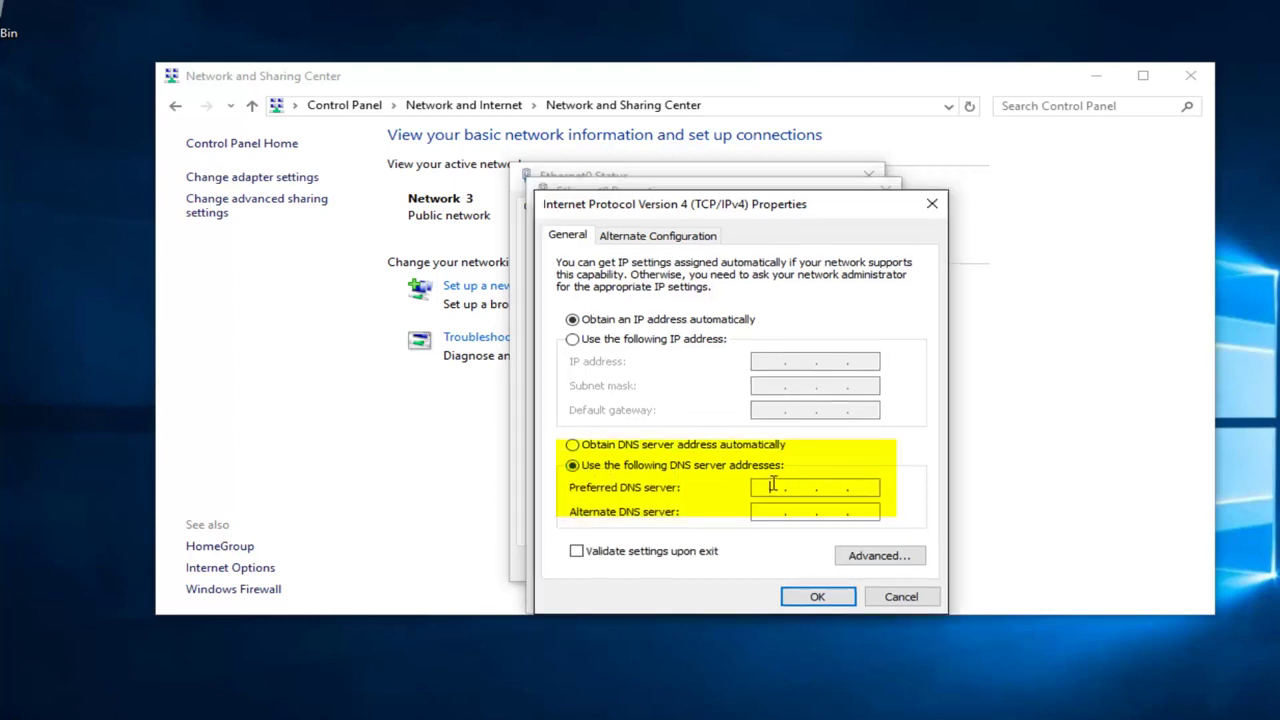
text(8.8.8.8)
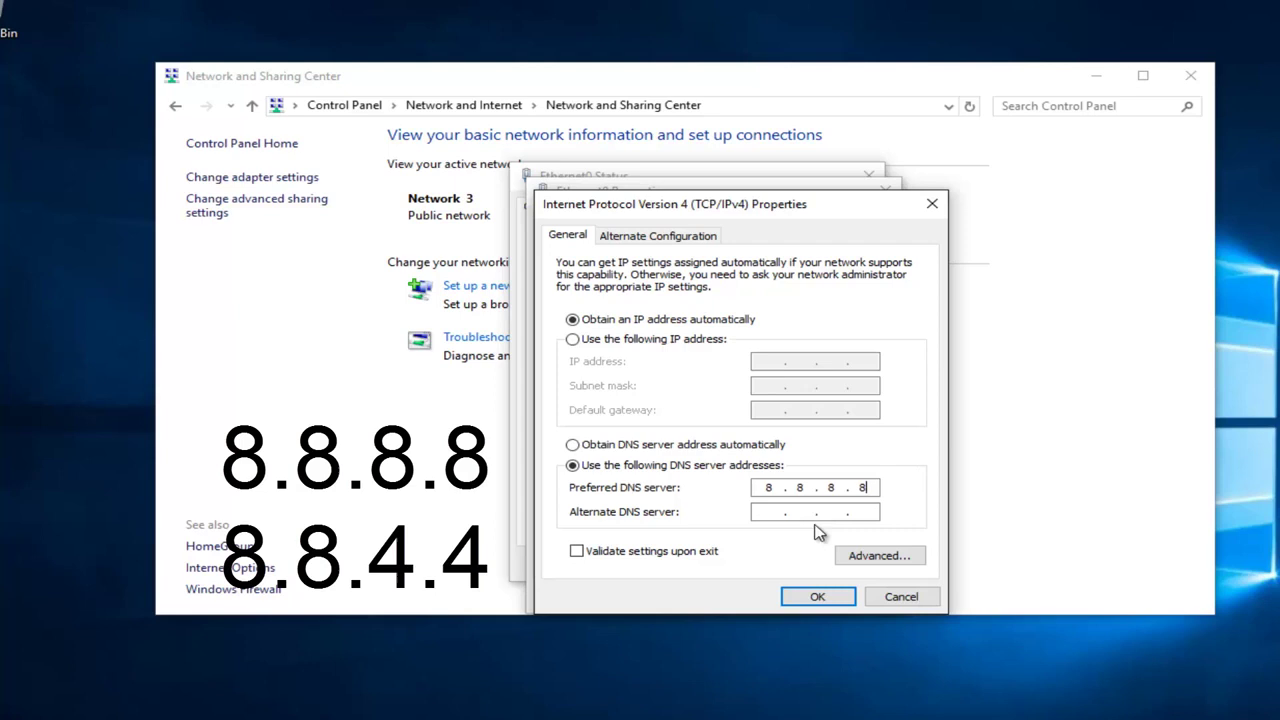
click(768, 512)
text(8 . 8 . 4 . 4)
click(797, 598)
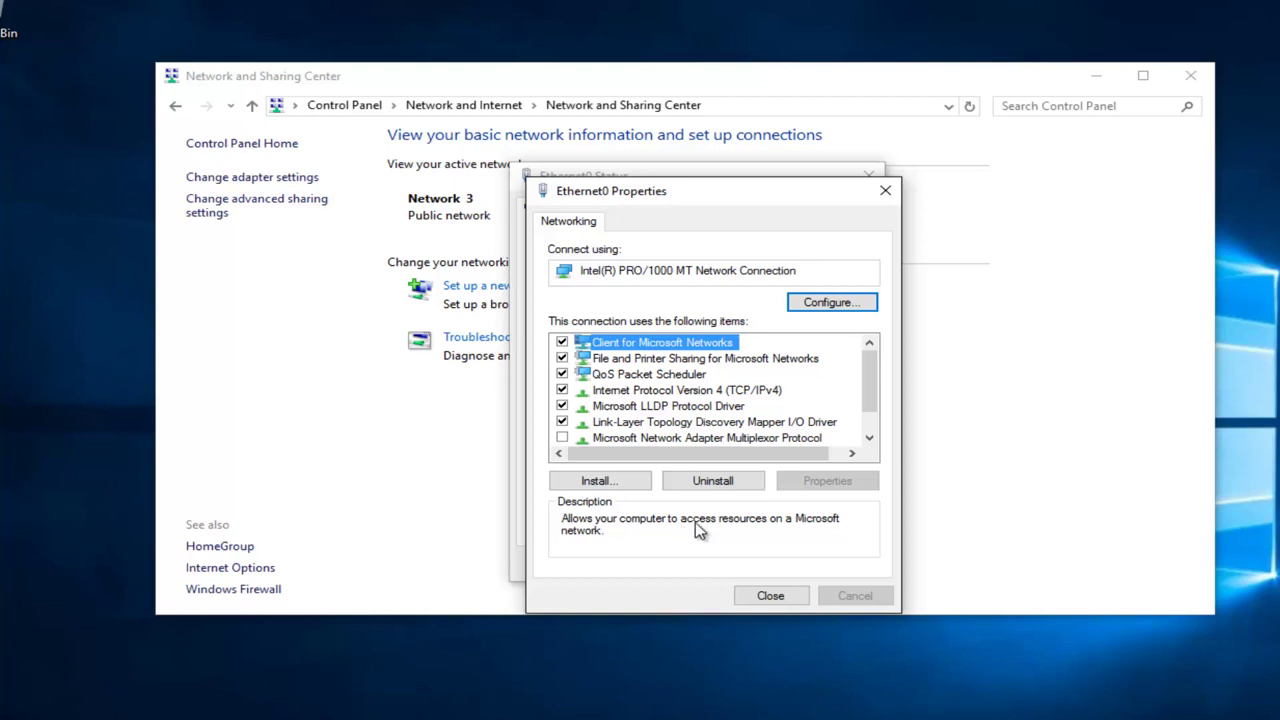
- Close the Ethernet0 Properties, Ethernet0 Status and Network and Sharing Center windows
click(882, 193)
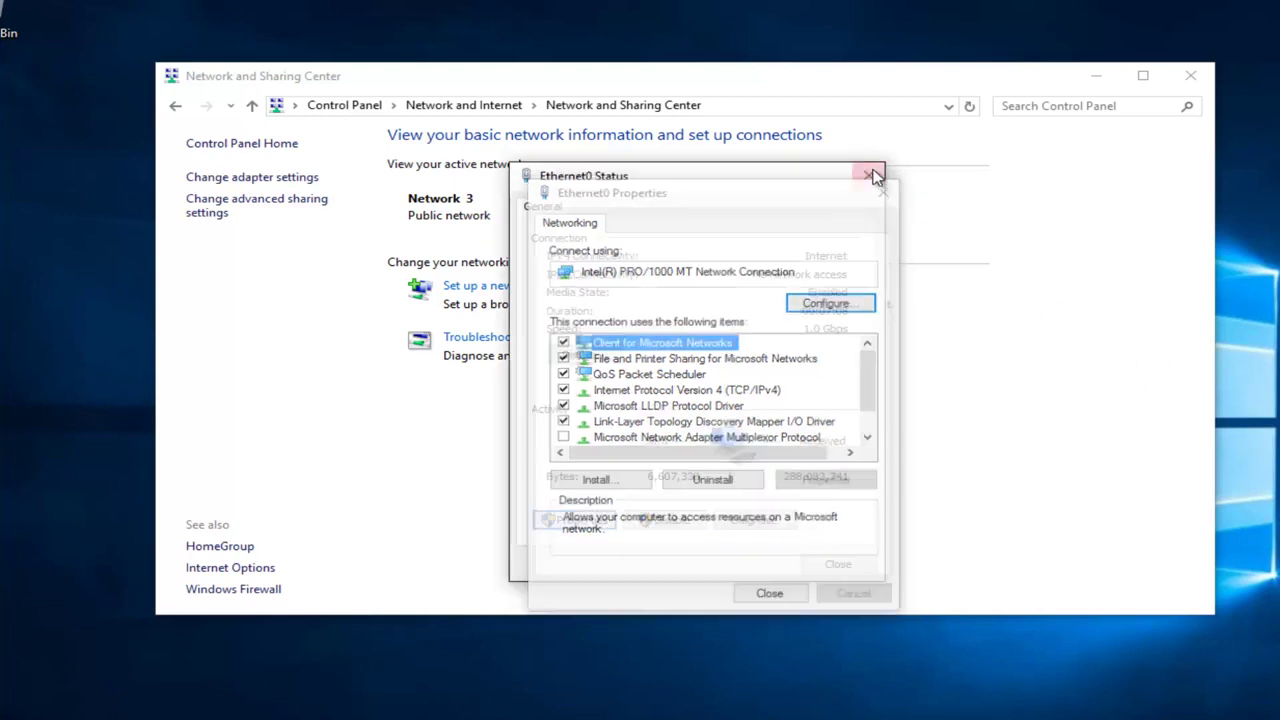
click(871, 175)
click(1204, 76)
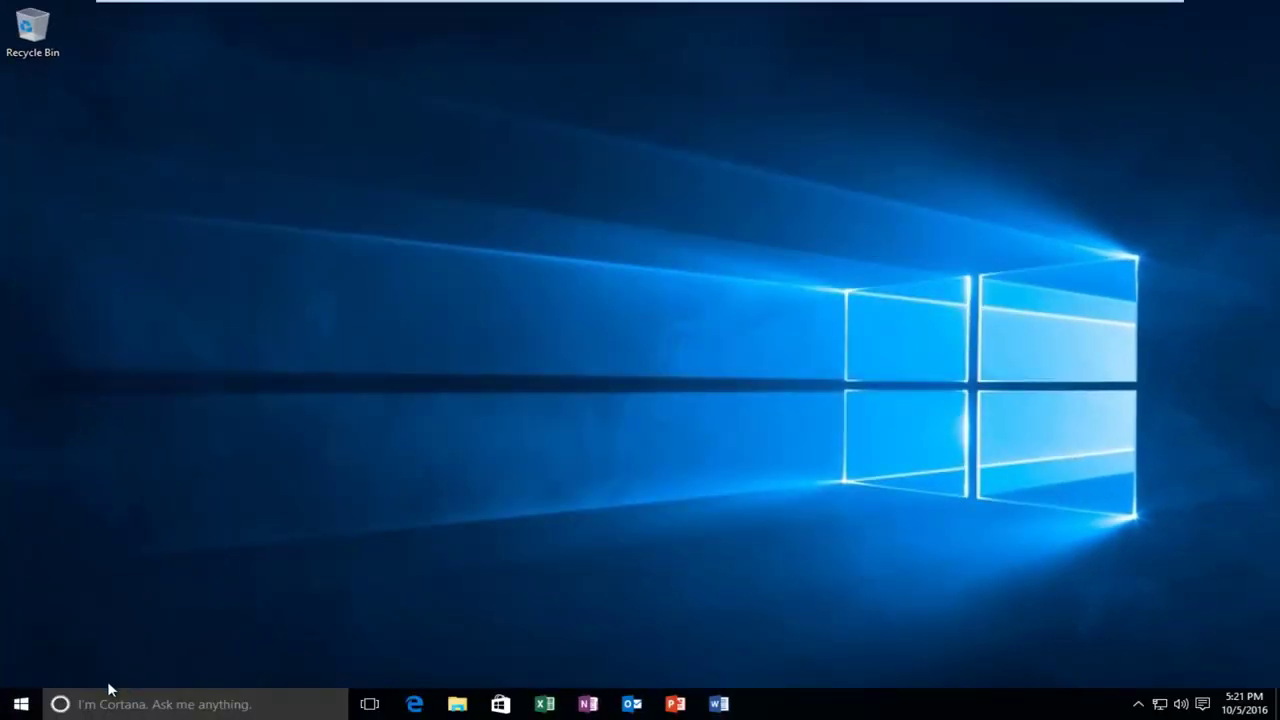
- Open Command Prompt with administrator rights and flush the DNS cache with ipconfig /flushdns
right_click(22, 706)
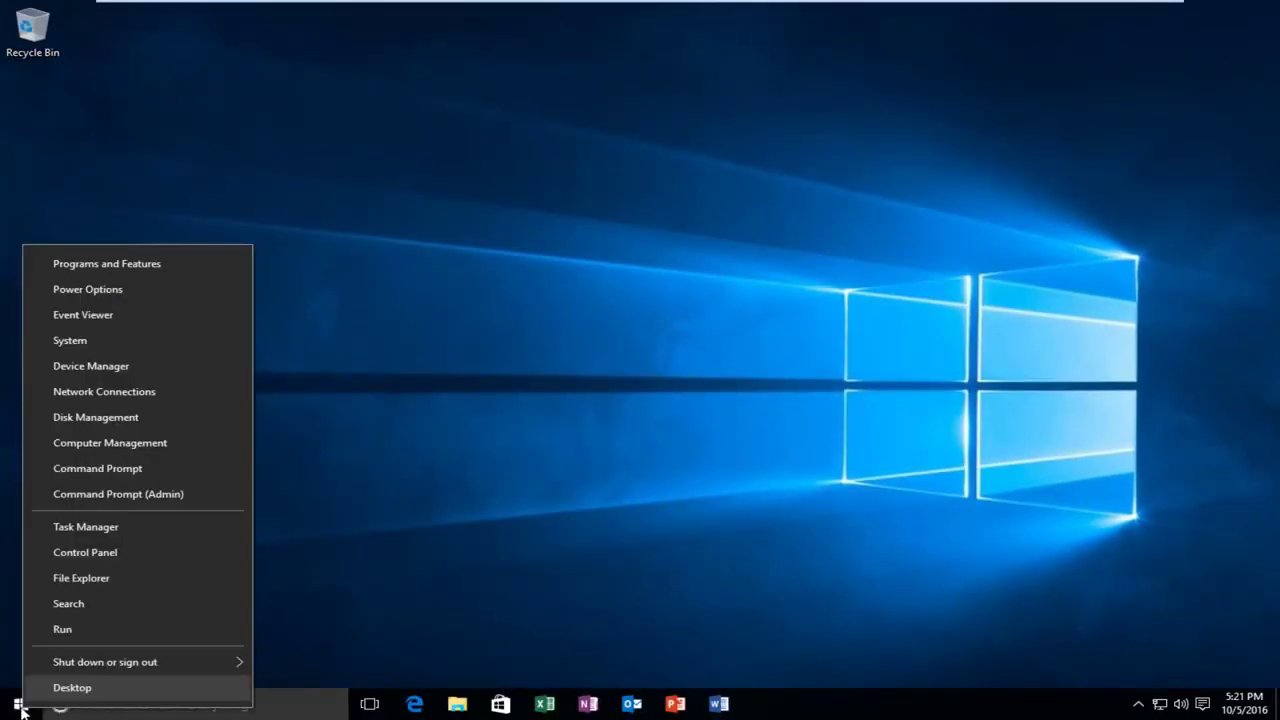
click(135, 493)
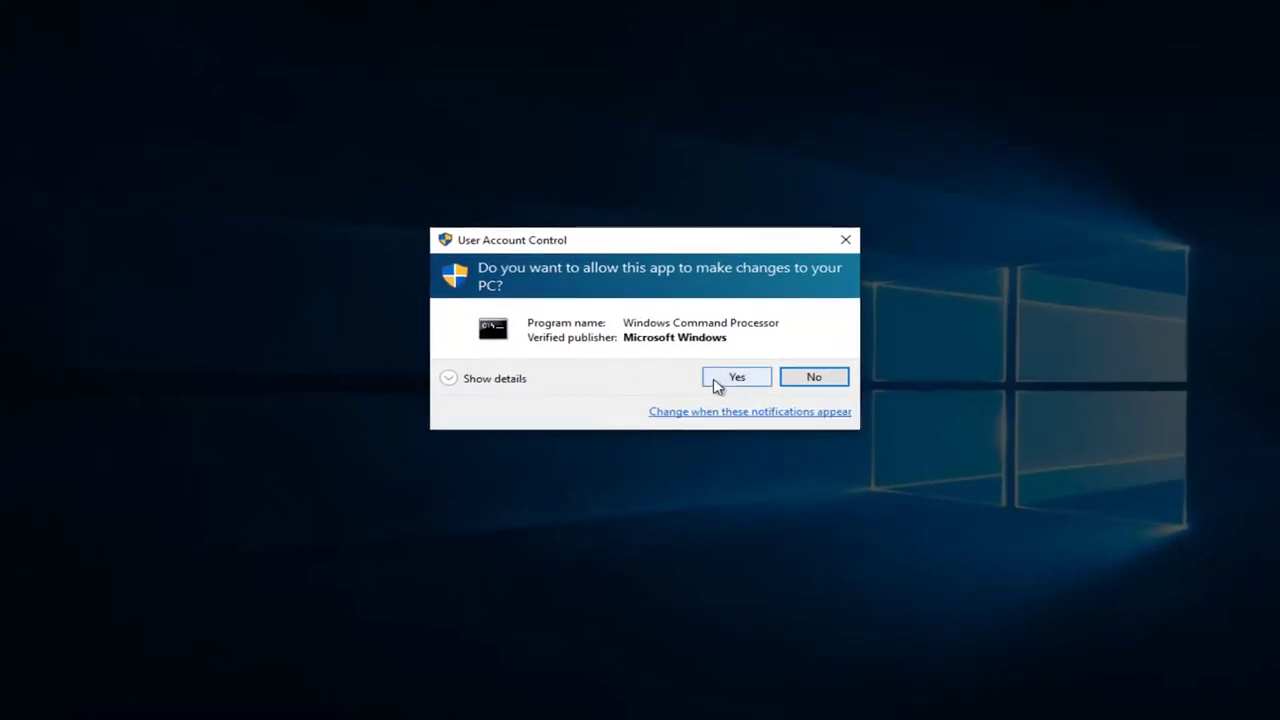
click(733, 381)
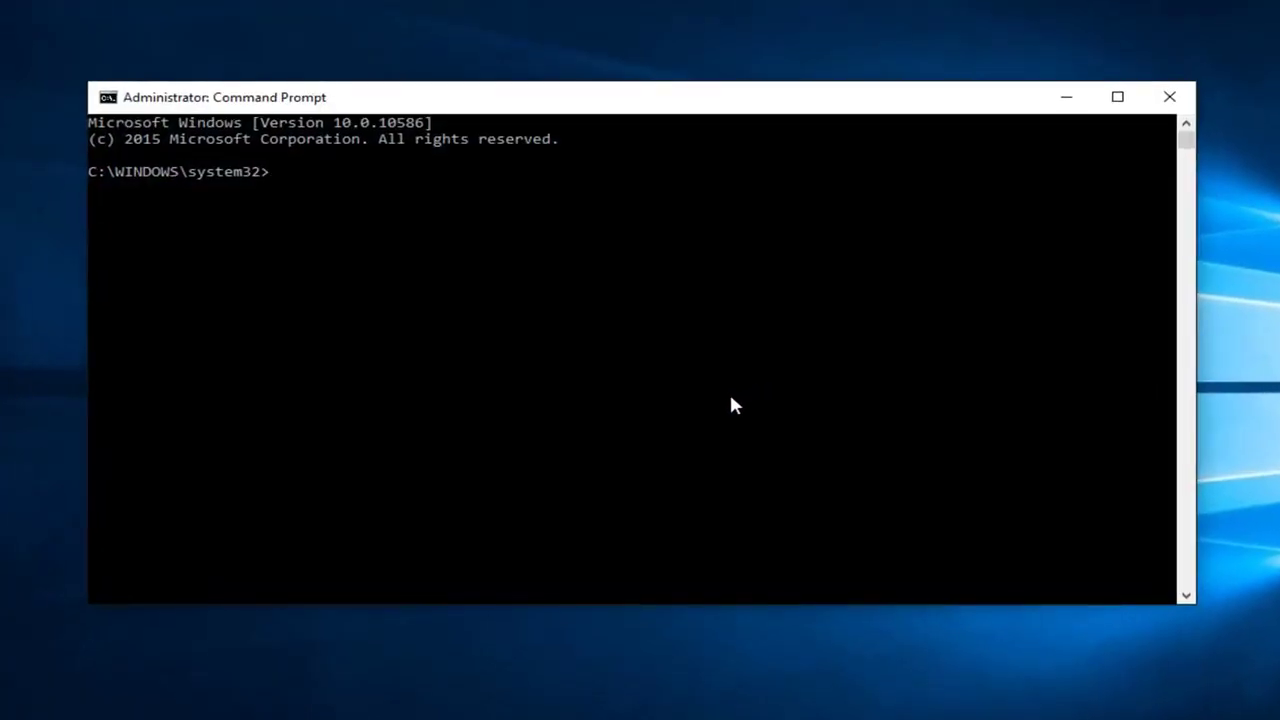
text(ipco)
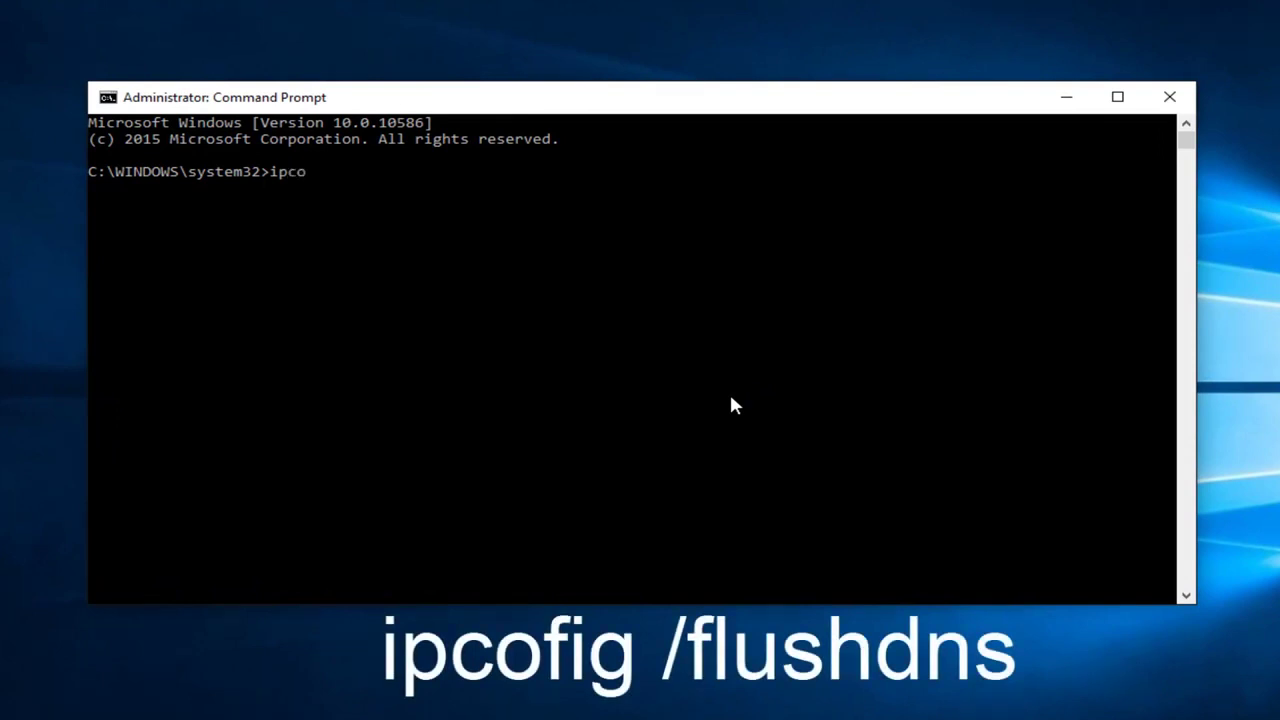
text(nfig /flushdns)
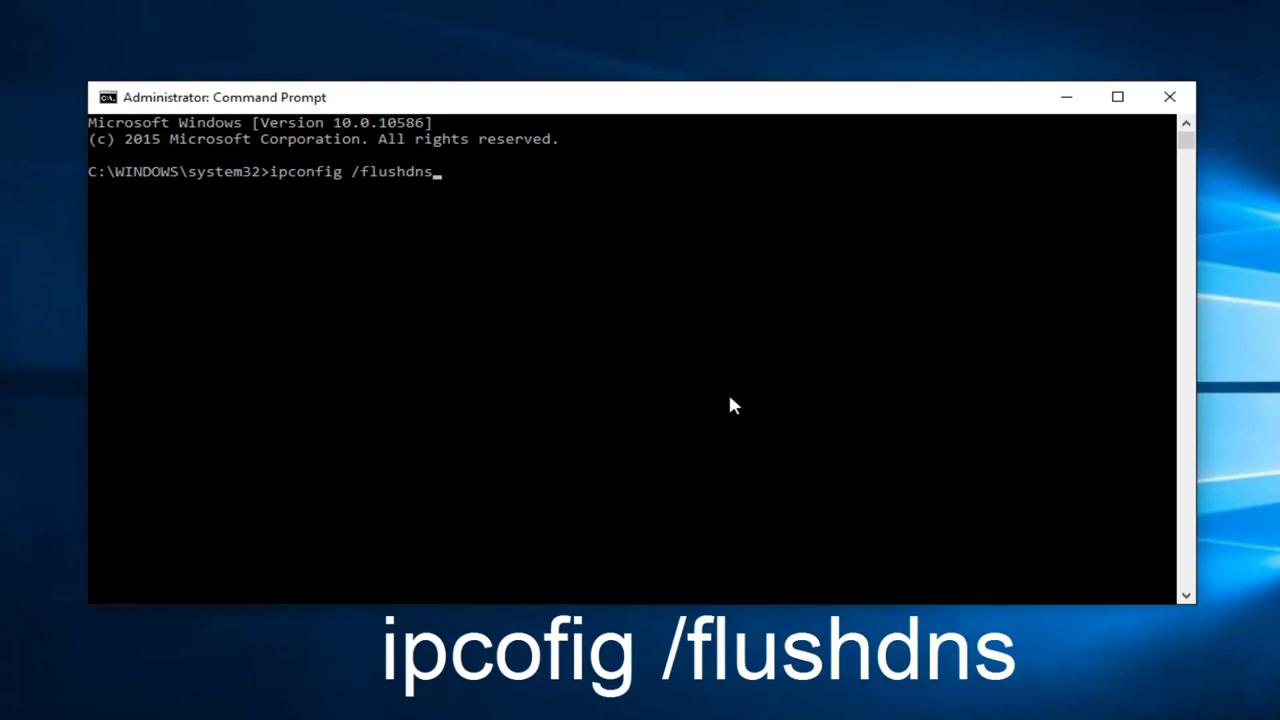
key(Return)
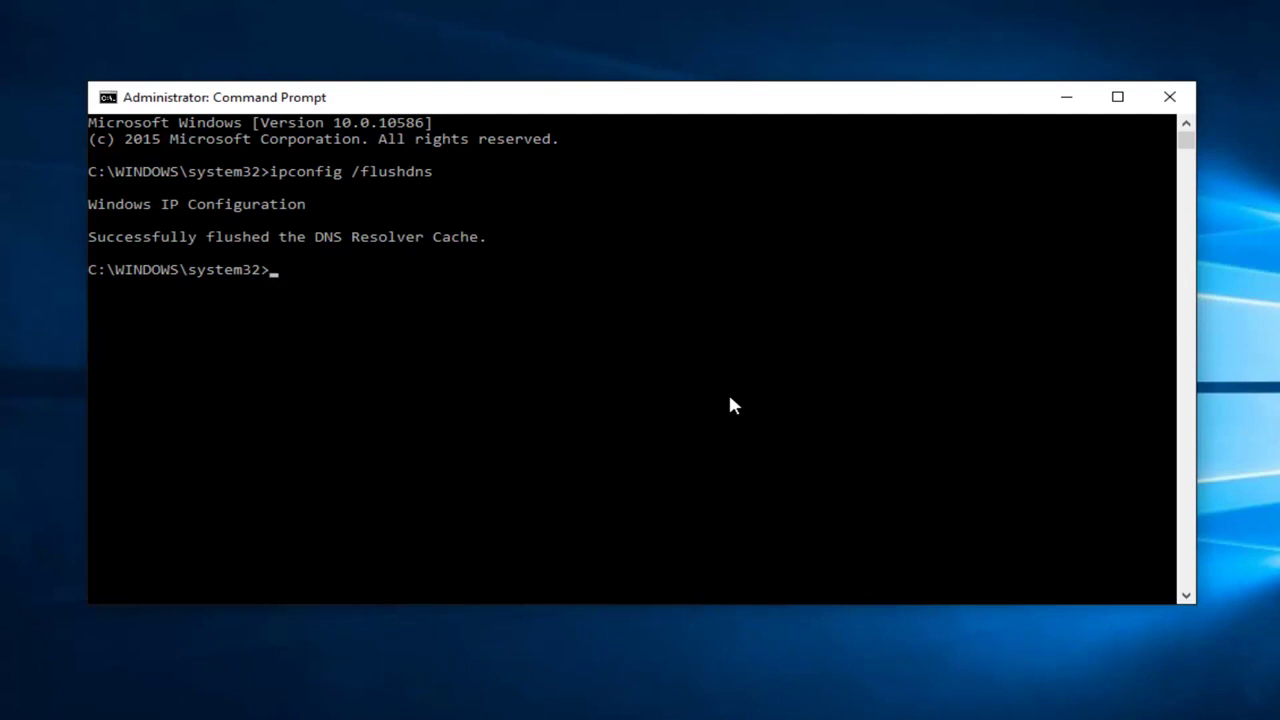
- Renew the IP configuration with ipconfig /renew and close the Command Prompt
text(ipconfig)
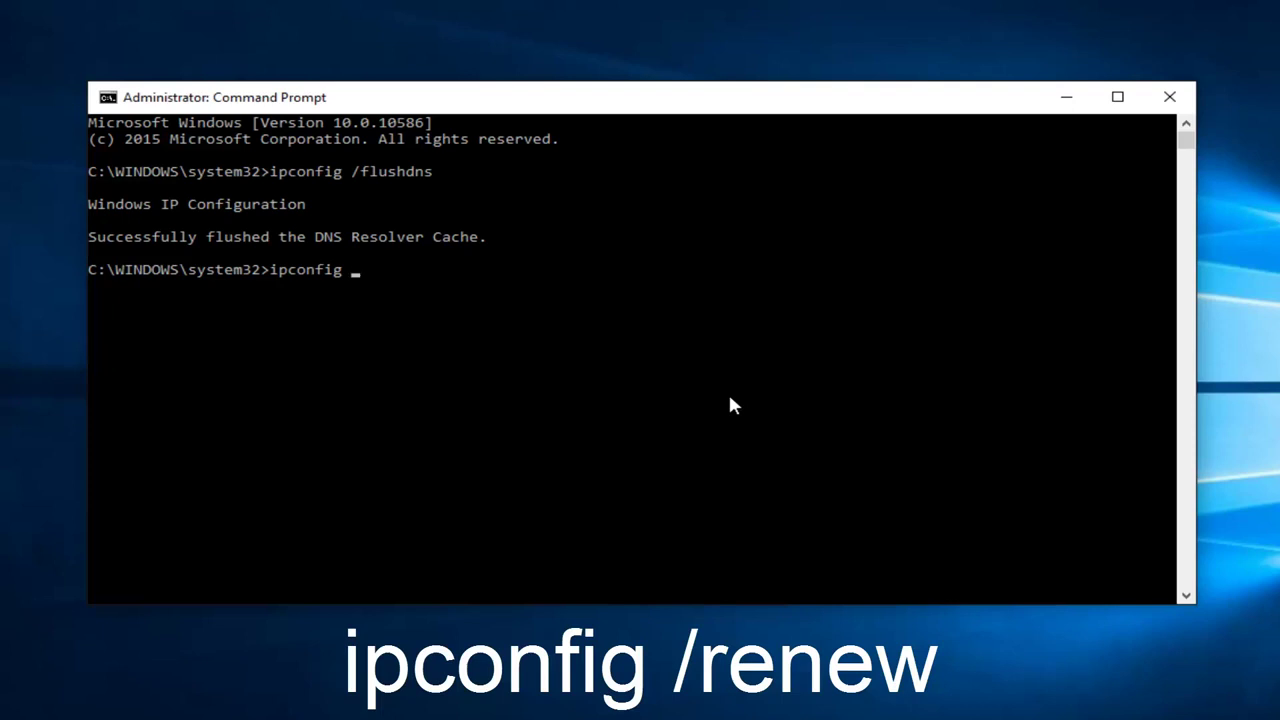
text( /renew)
key(Return)
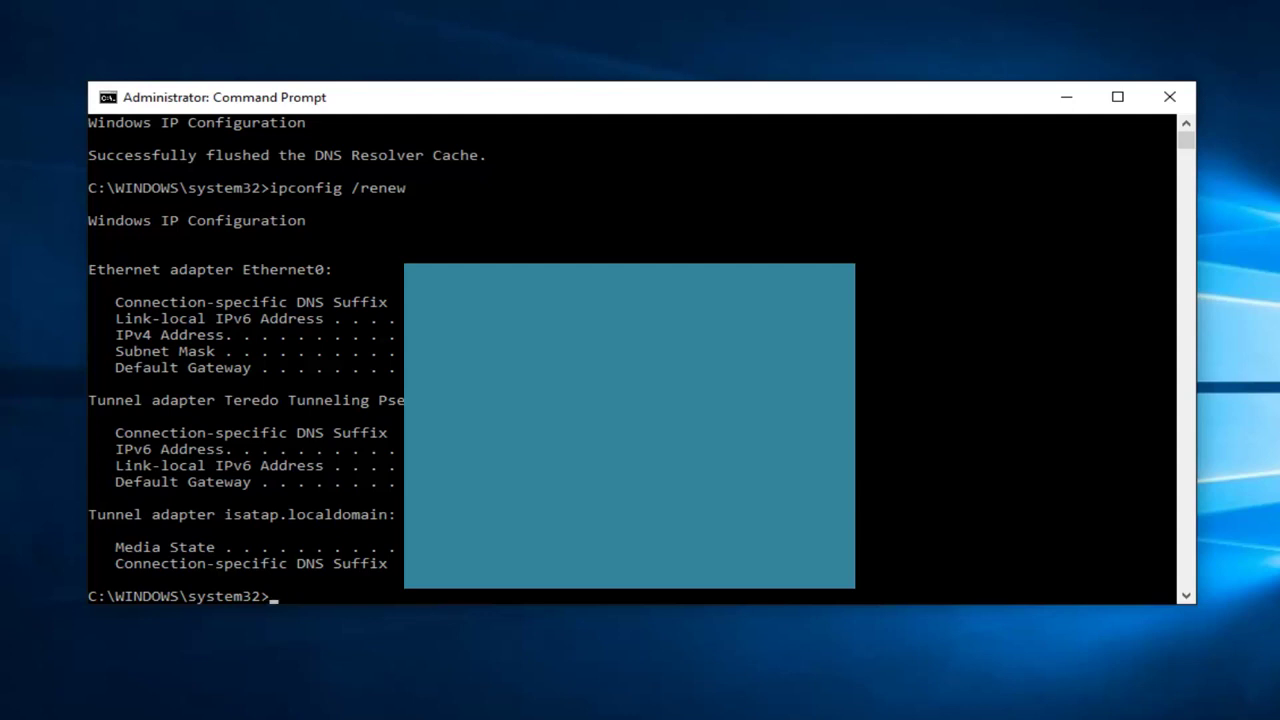
scroll(390, 470, down, 5)
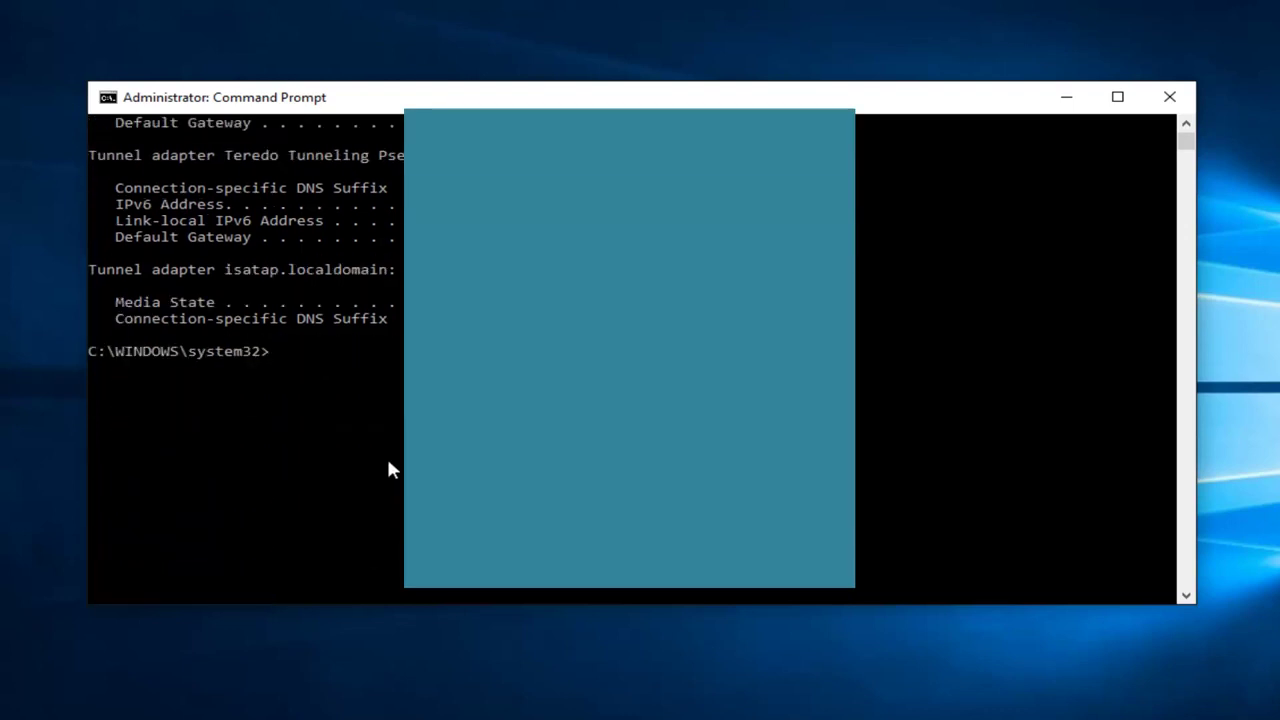
click(1169, 96)
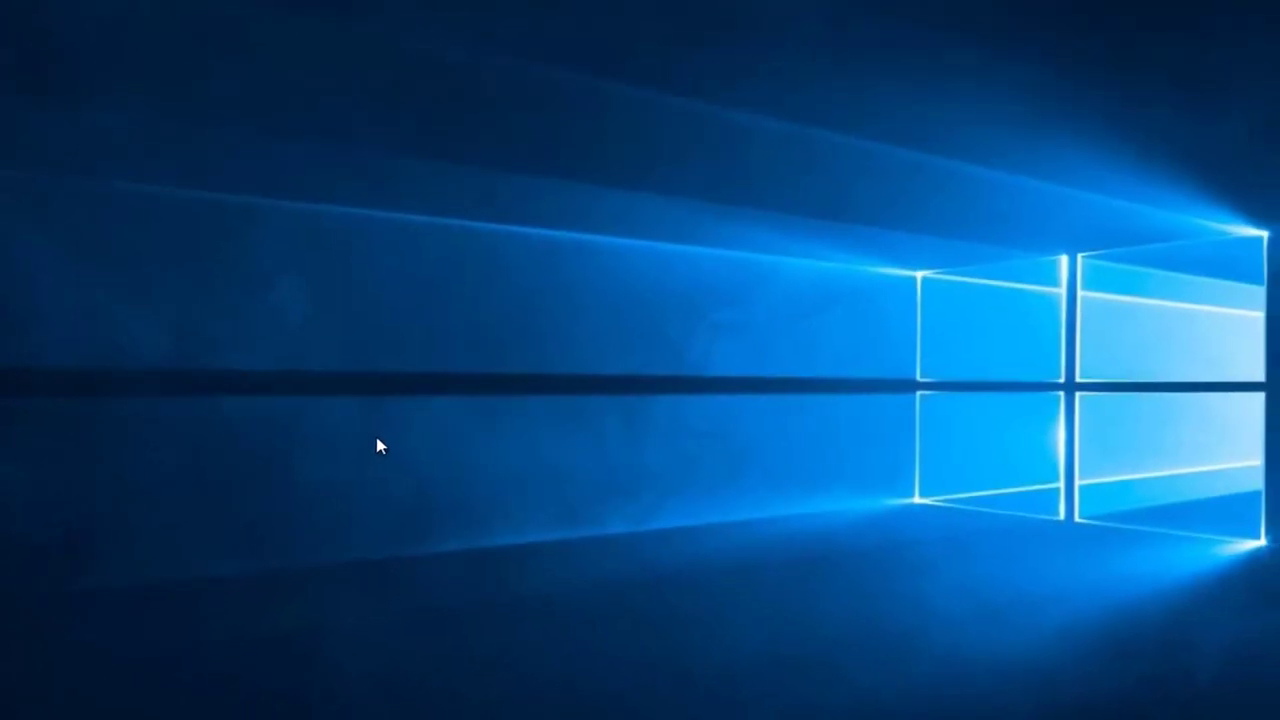